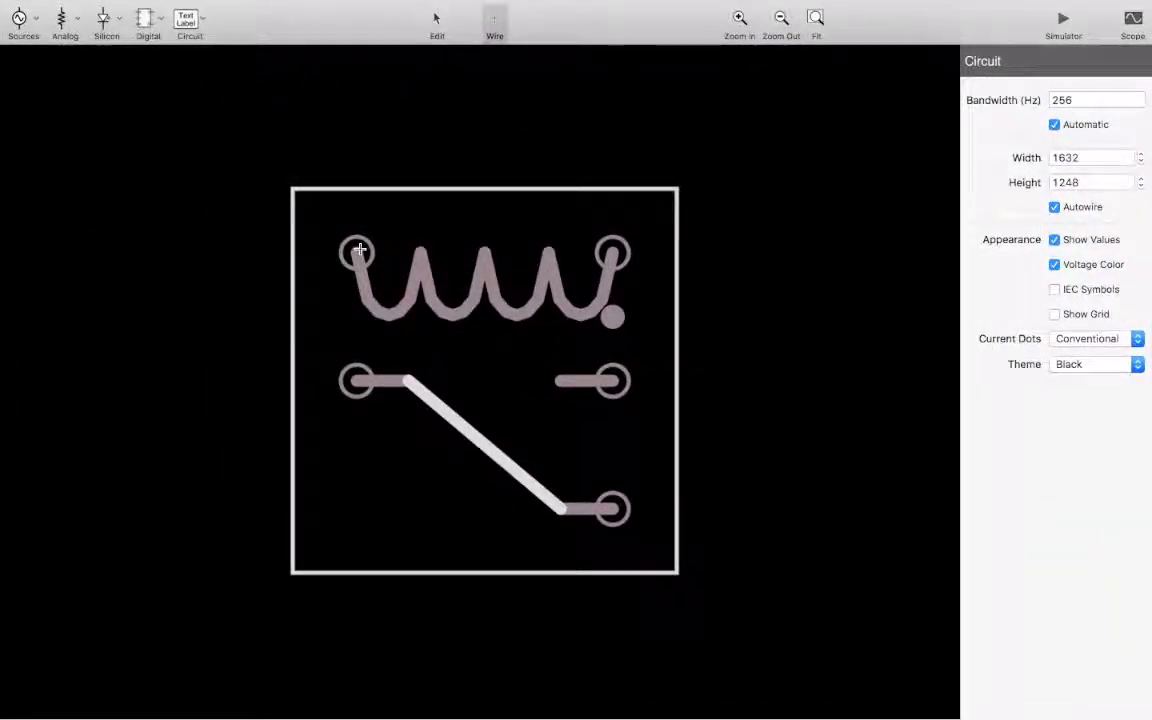
# Draw wire leads outward from all five relay terminals, extending beyond the relay's outline
pyautogui.moveTo(357, 255); pyautogui.dragTo(357, 125)
pyautogui.moveTo(613, 254); pyautogui.dragTo(612, 125)
pyautogui.moveTo(350, 383); pyautogui.dragTo(274, 380)
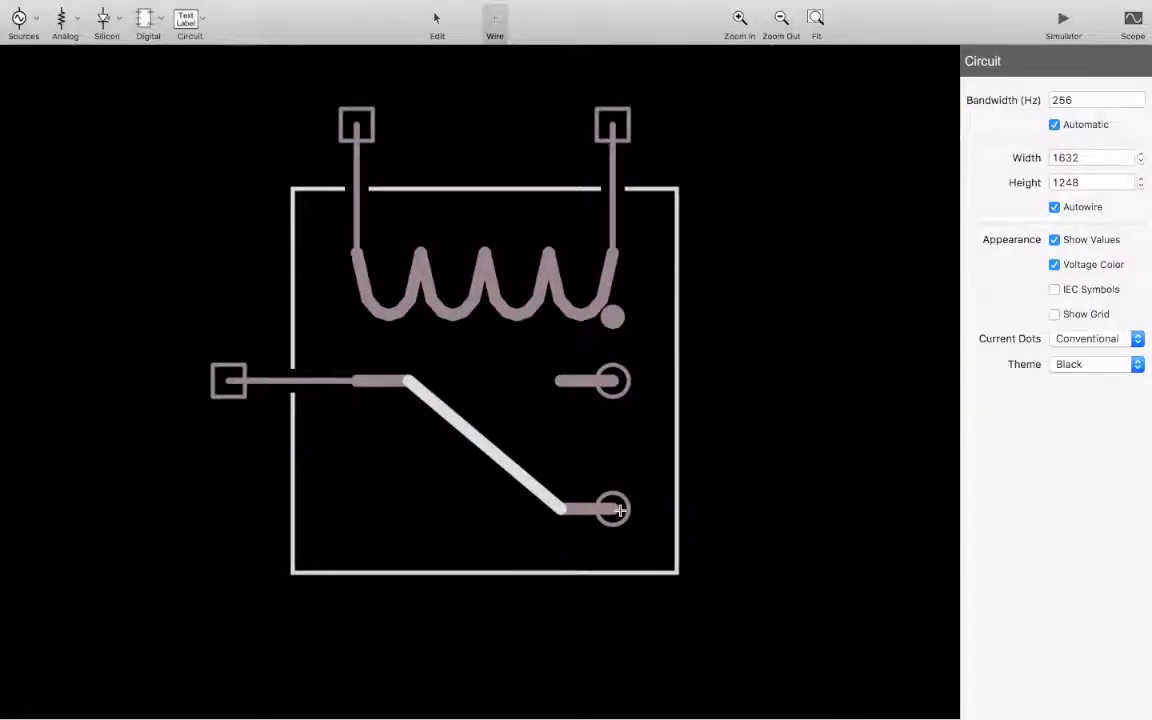
pyautogui.moveTo(620, 511); pyautogui.dragTo(743, 508)
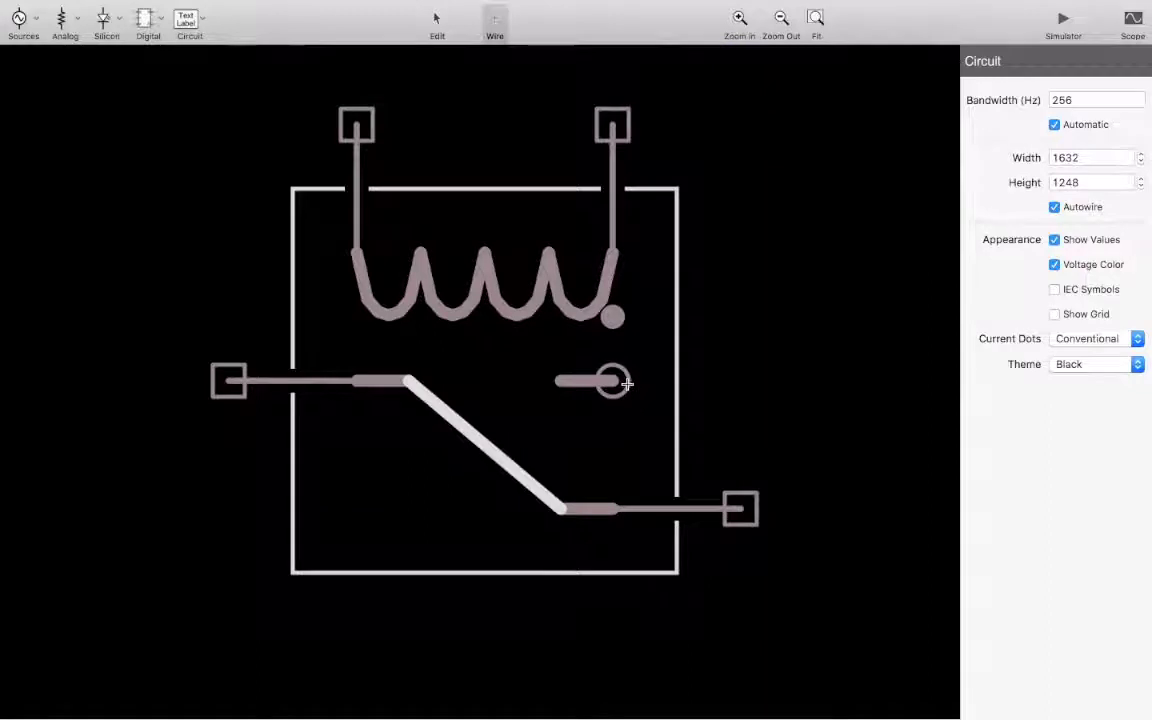
pyautogui.moveTo(626, 383); pyautogui.dragTo(743, 381)
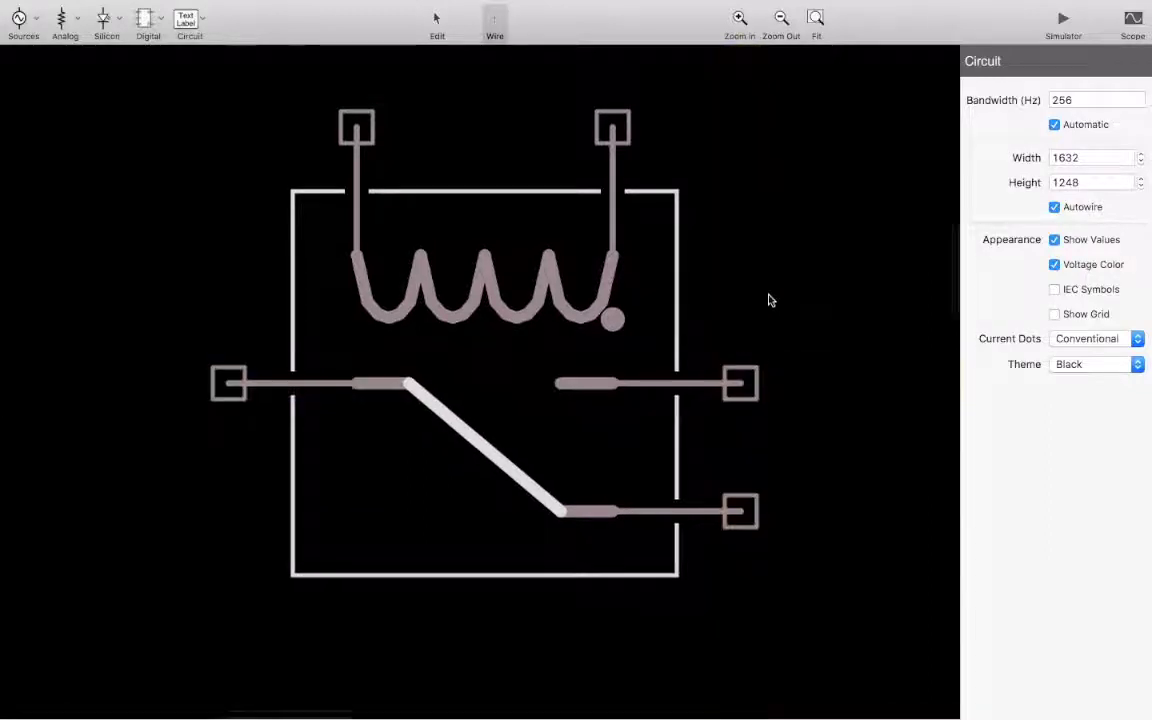
# Wire the 6V battery's negative terminal to the lead of the relay coil's right end
pyautogui.hscroll(-10, 762, 304)
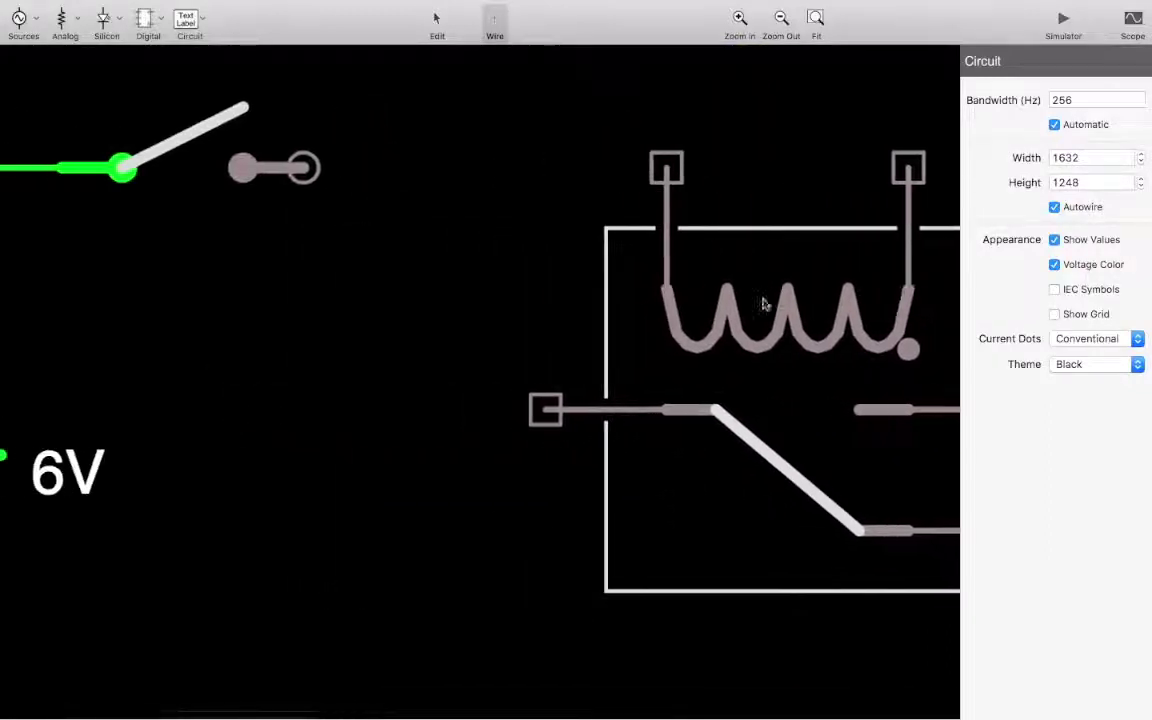
pyautogui.hscroll(5, 762, 304)
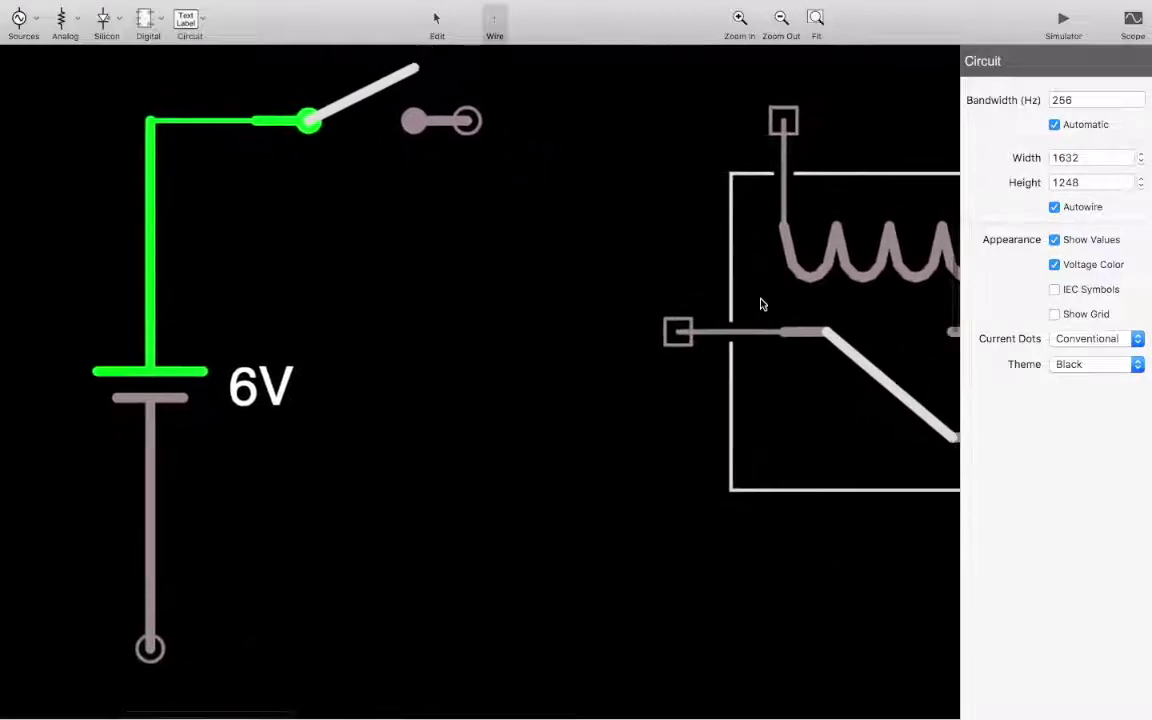
pyautogui.scroll(3, 760, 304)
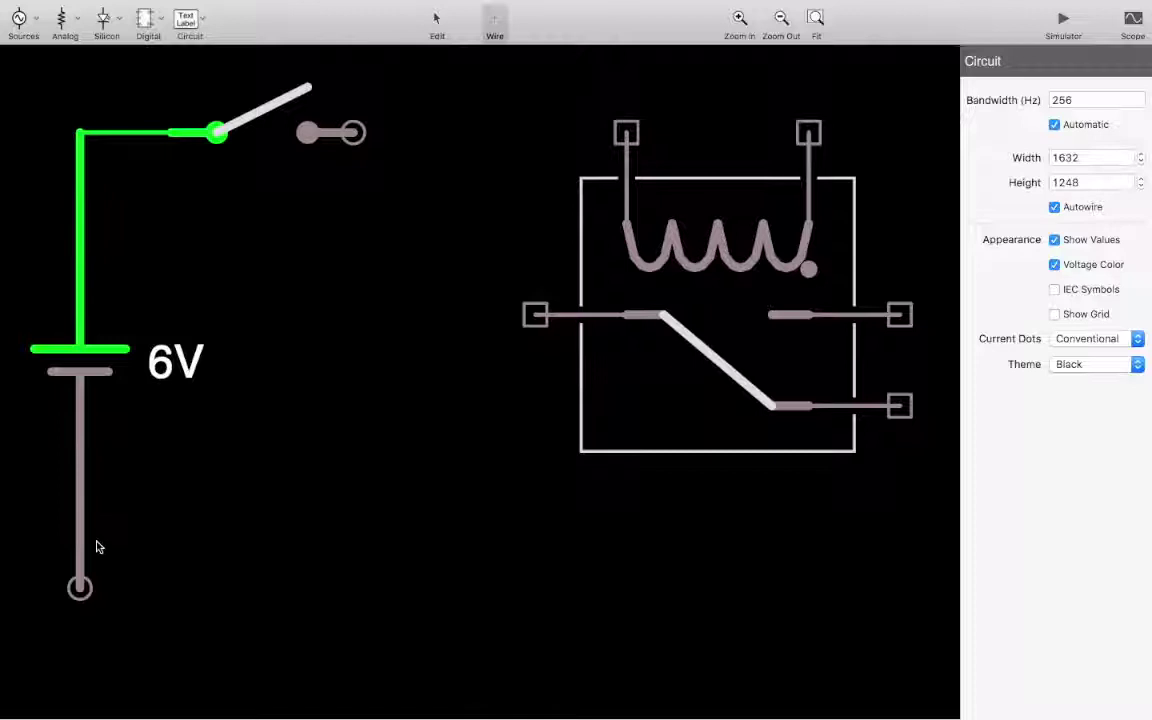
pyautogui.moveTo(82, 589); pyautogui.dragTo(808, 134)
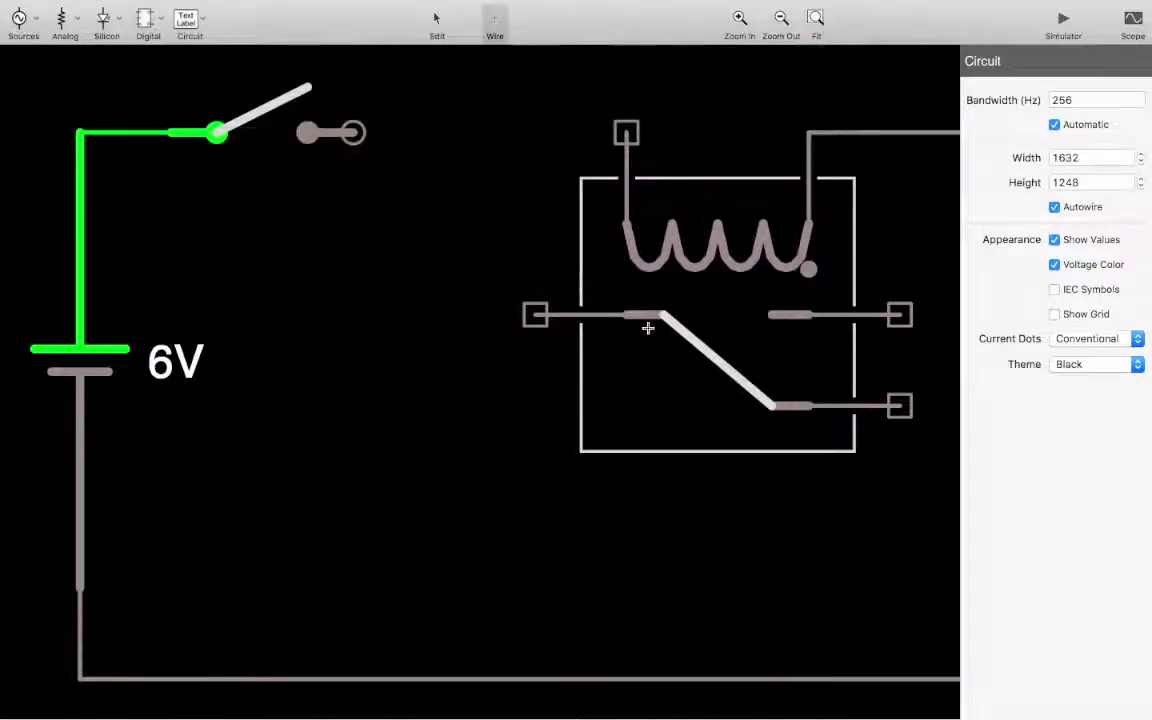
# Wire the free end of the SPST switch to the relay's common contact lead
pyautogui.hscroll(4, 648, 327)
pyautogui.moveTo(313, 125); pyautogui.dragTo(457, 307)
pyautogui.scroll(-2, 437, 243)
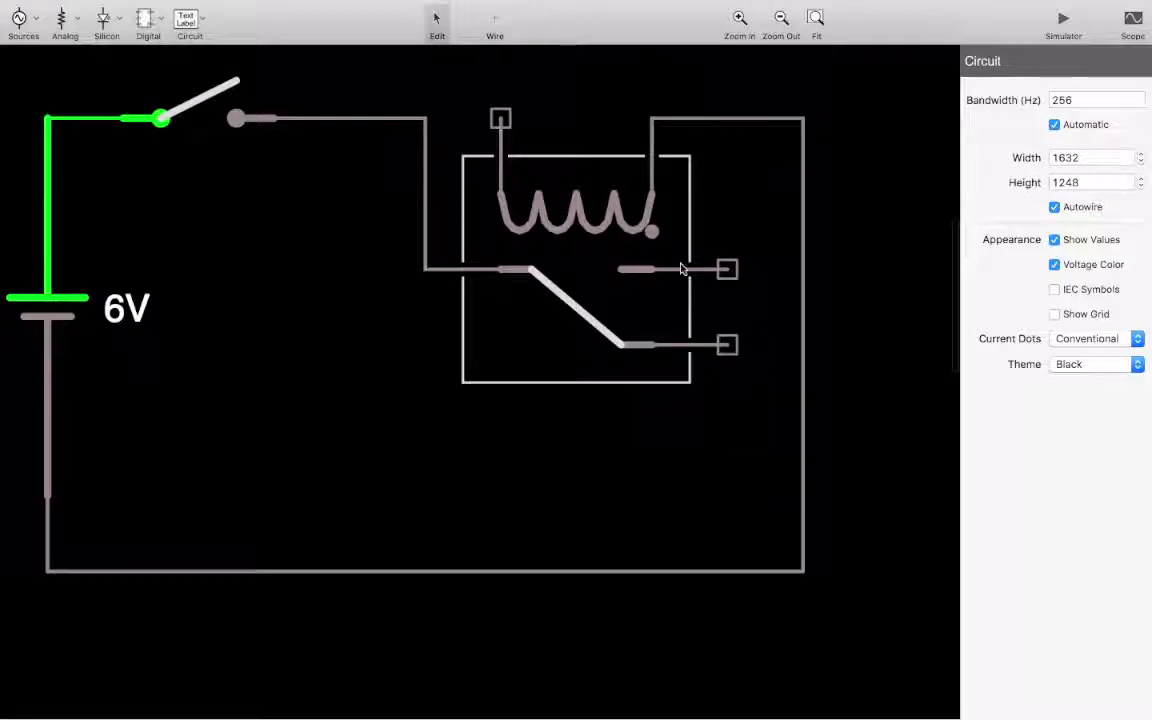
# Test the SPST switch closed and open, and wire the coil's left lead to the relay's lower, normally closed contact
pyautogui.click(204, 120)
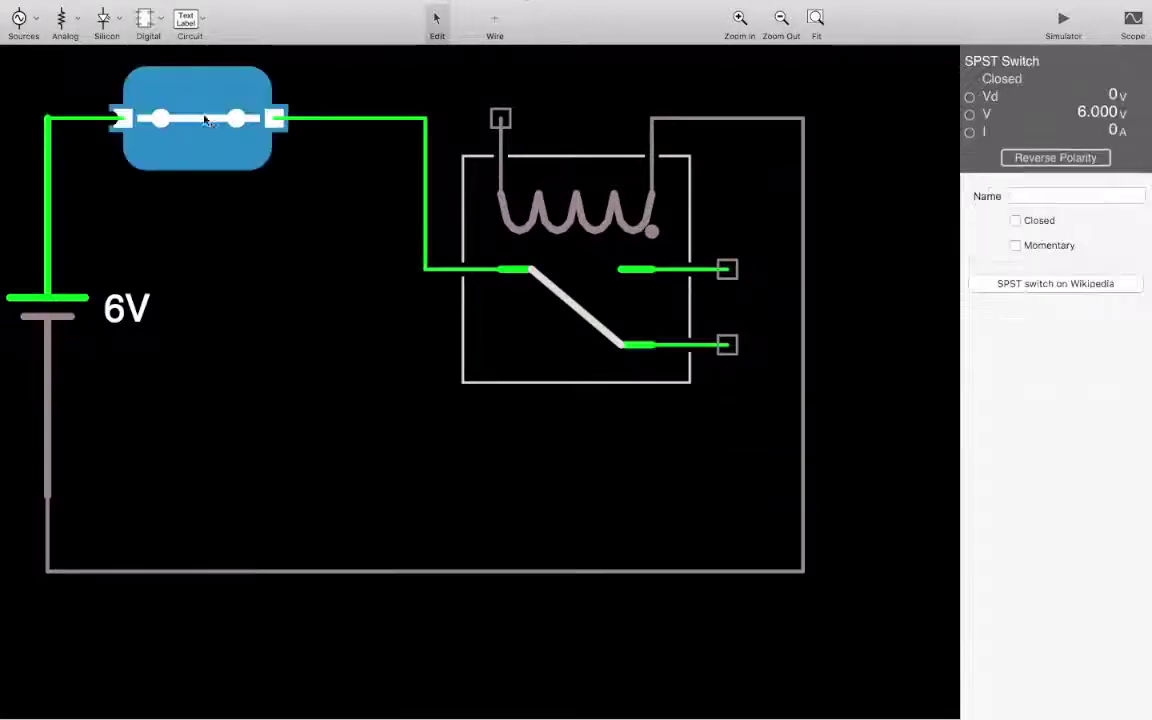
pyautogui.click(700, 355)
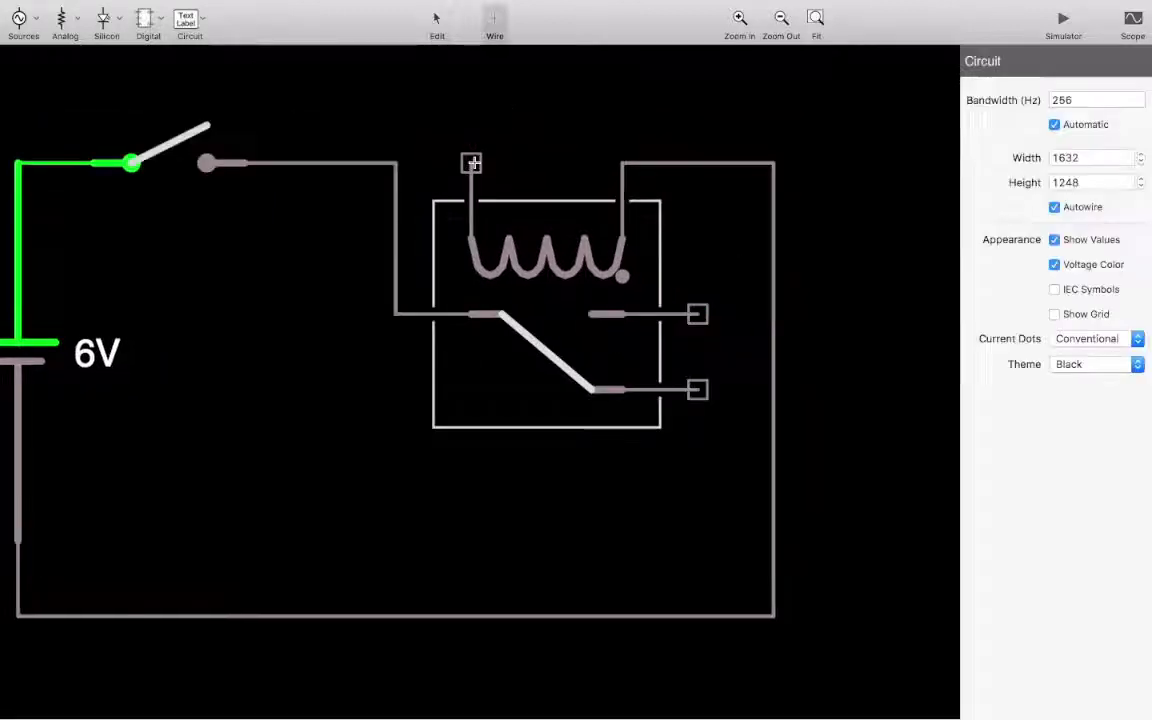
pyautogui.moveTo(470, 163); pyautogui.dragTo(688, 416)
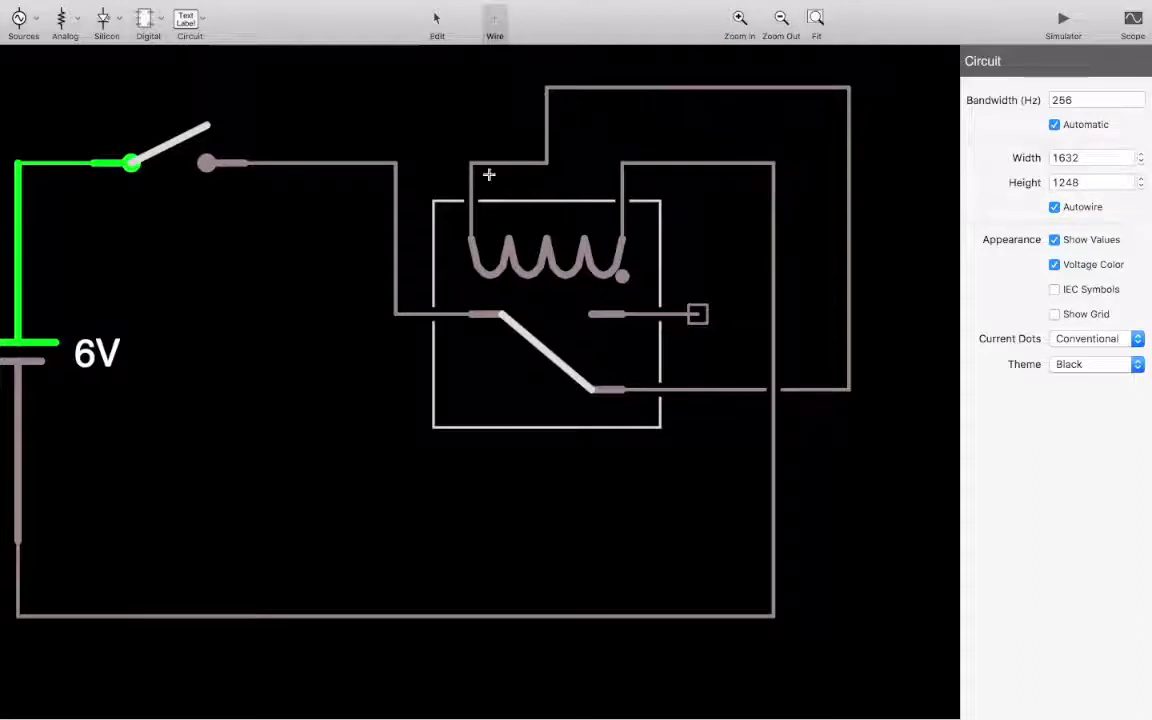
# Close the SPST switch to power the relay and examine the current flow through its coil and contacts
pyautogui.click(170, 162)
pyautogui.click(170, 162)
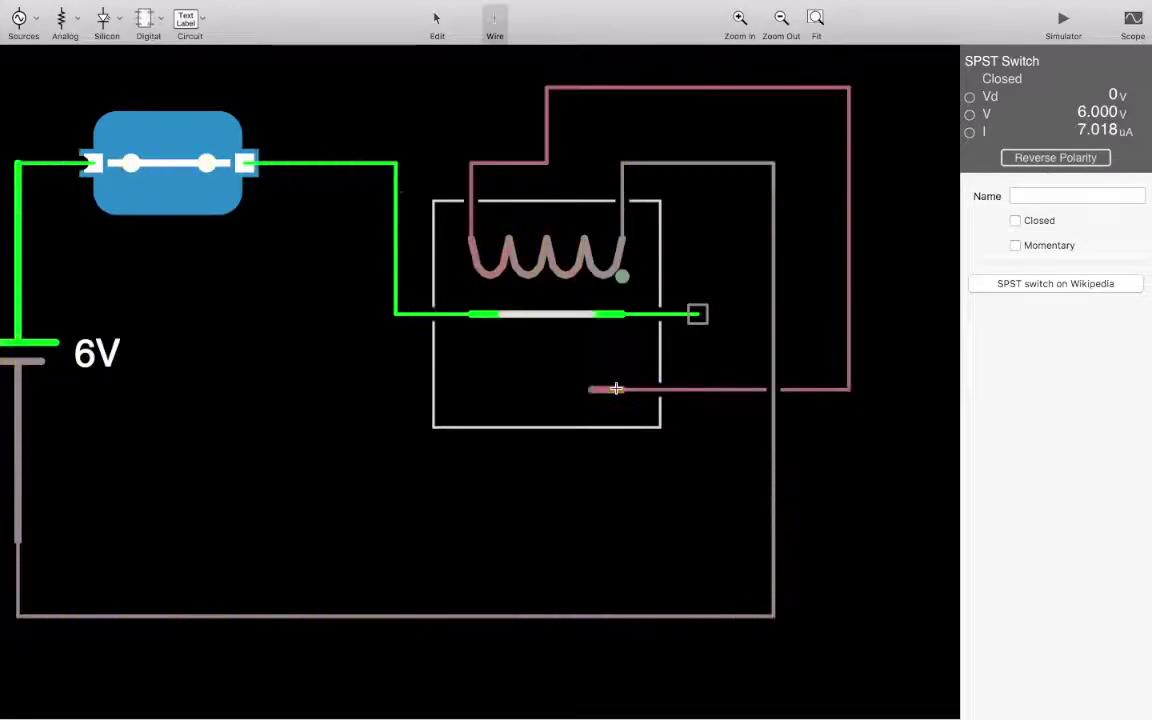
pyautogui.scroll(-2, 610, 393)
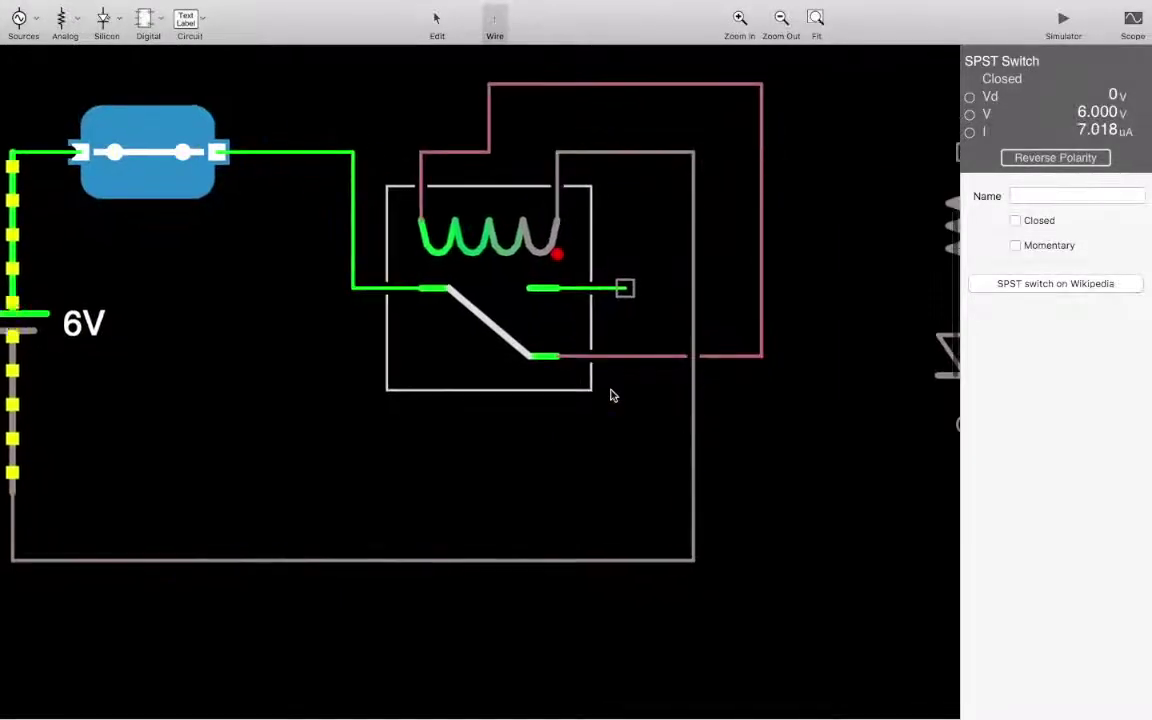
pyautogui.hscroll(-3, 612, 395)
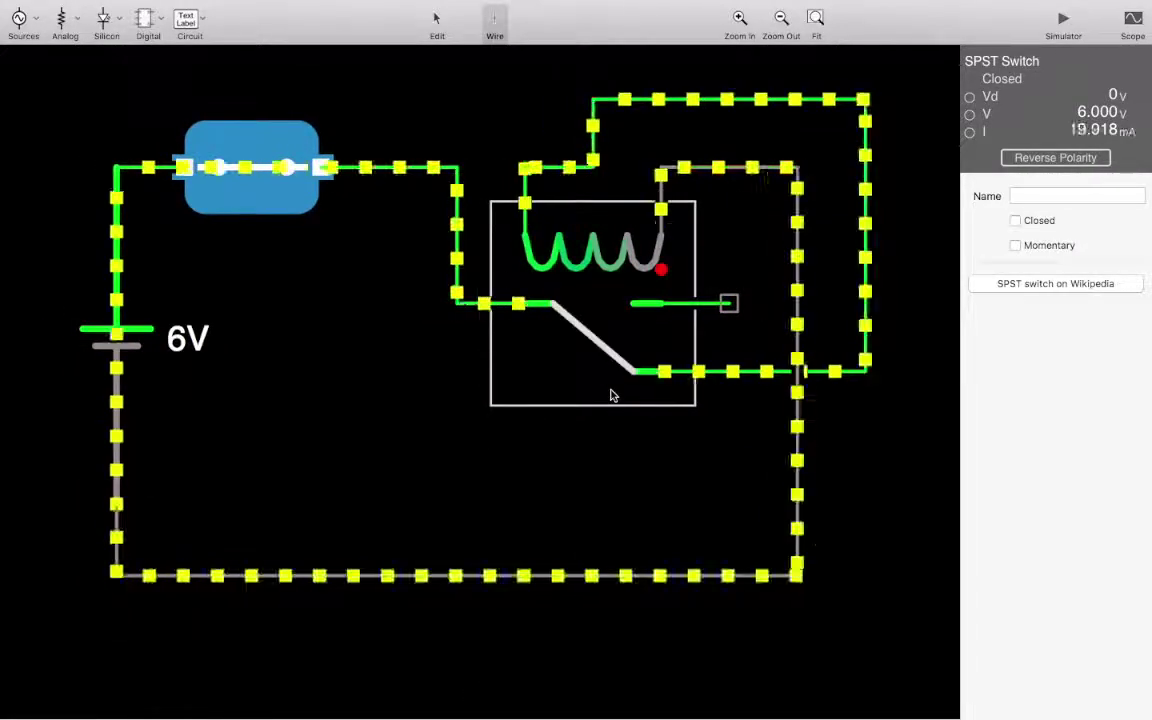
# Wire the 220 ohm resistor and LED branch between the relay's normally open contact and the battery's negative return wire
pyautogui.hscroll(2, 612, 395)
pyautogui.scroll(-3, 612, 395)
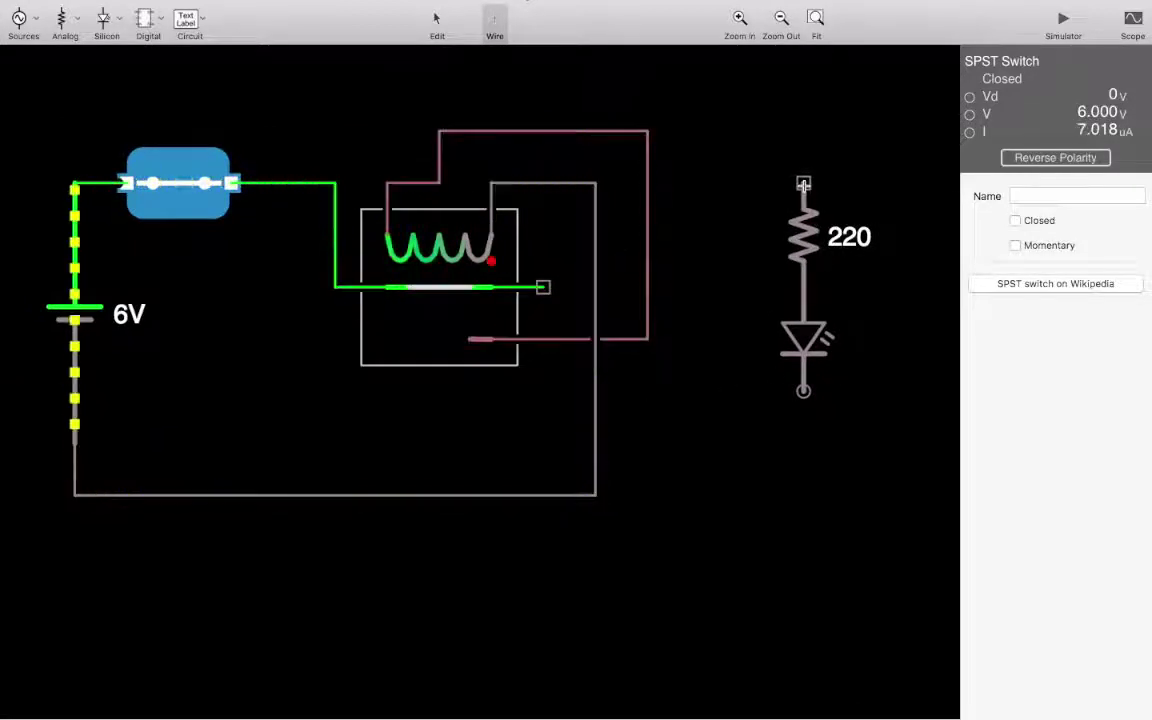
pyautogui.moveTo(803, 184); pyautogui.dragTo(543, 287)
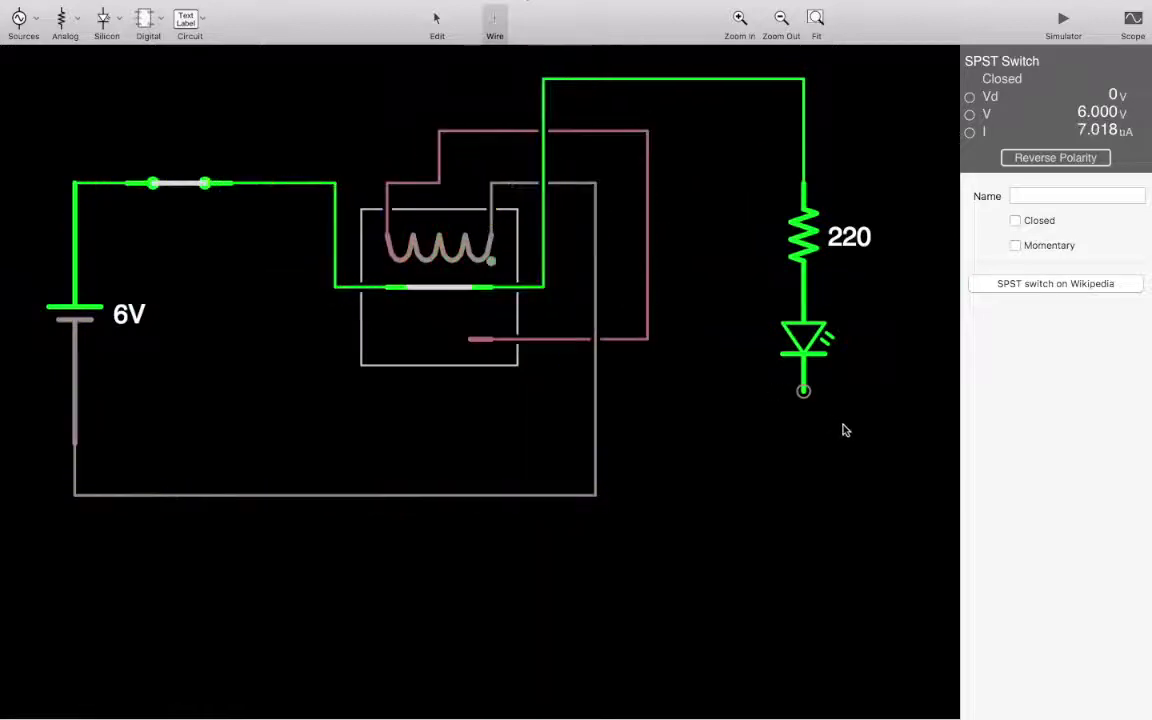
pyautogui.moveTo(806, 392); pyautogui.dragTo(596, 495)
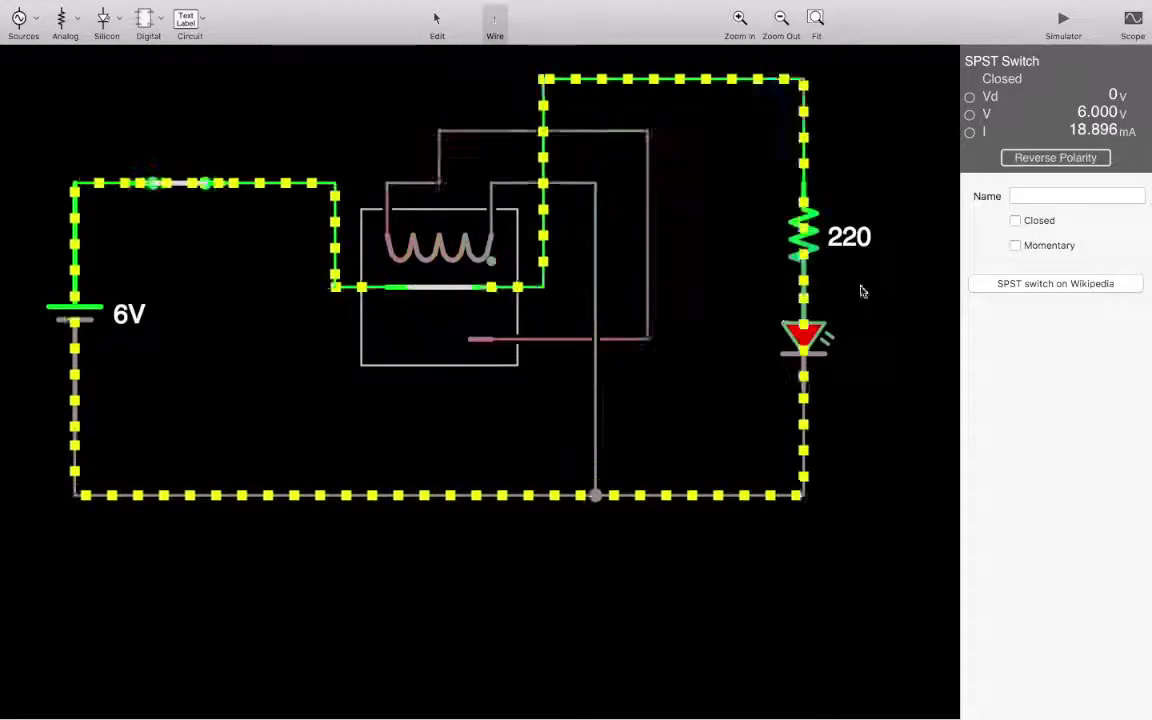
# Connect the two leads of the parallel capacitor bank across the relay coil's terminals
pyautogui.scroll(1, 687, 350)
pyautogui.scroll(5, 687, 350)
pyautogui.hscroll(-2, 687, 350)
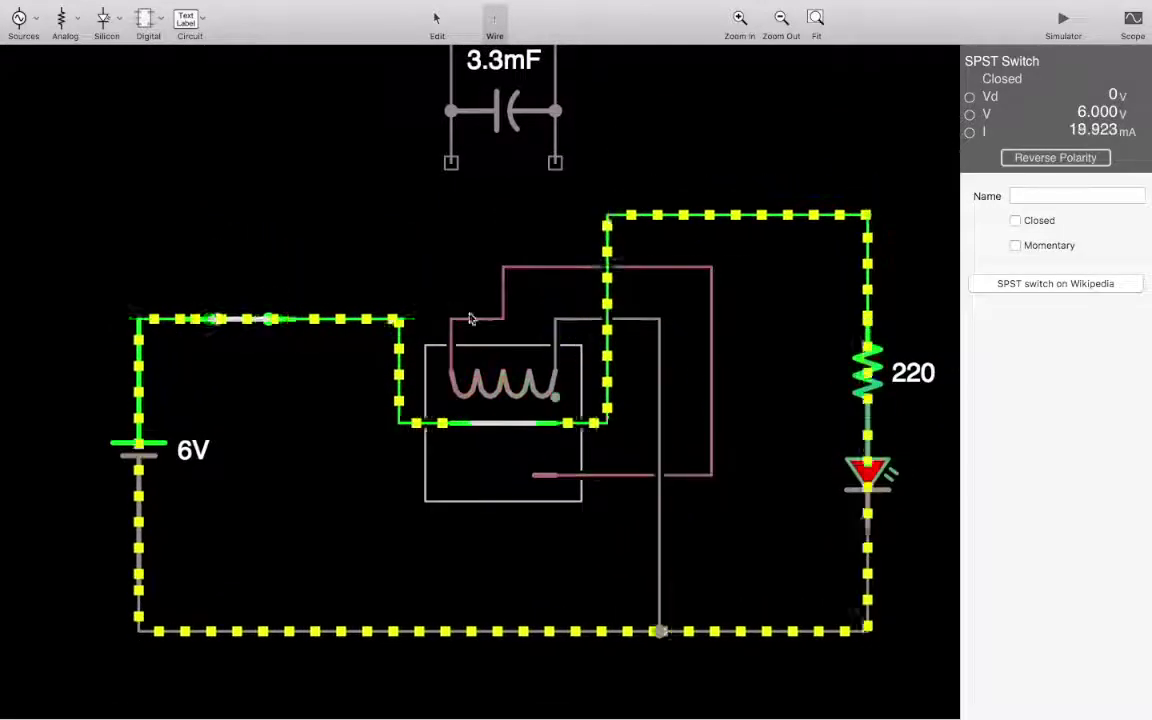
pyautogui.moveTo(451, 164); pyautogui.dragTo(451, 319)
pyautogui.moveTo(555, 162); pyautogui.dragTo(565, 314)
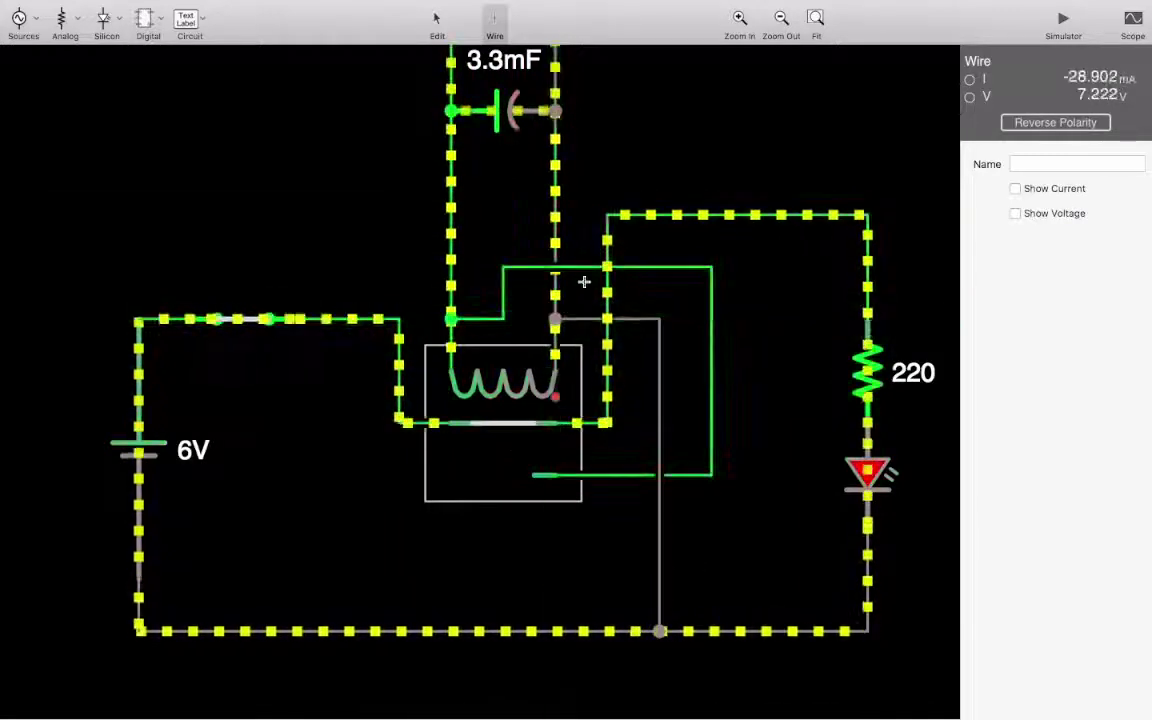
# Plot the LED's voltage drop (Vd) on the scope
pyautogui.hscroll(5, 649, 160)
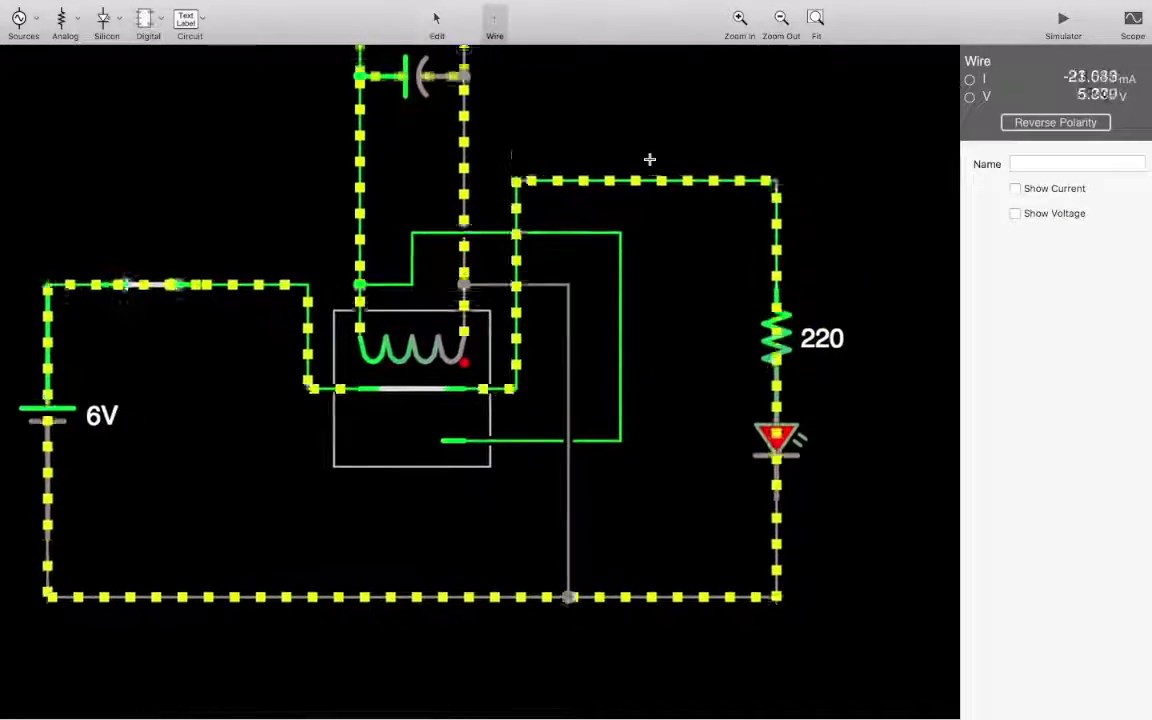
pyautogui.scroll(3, 649, 160)
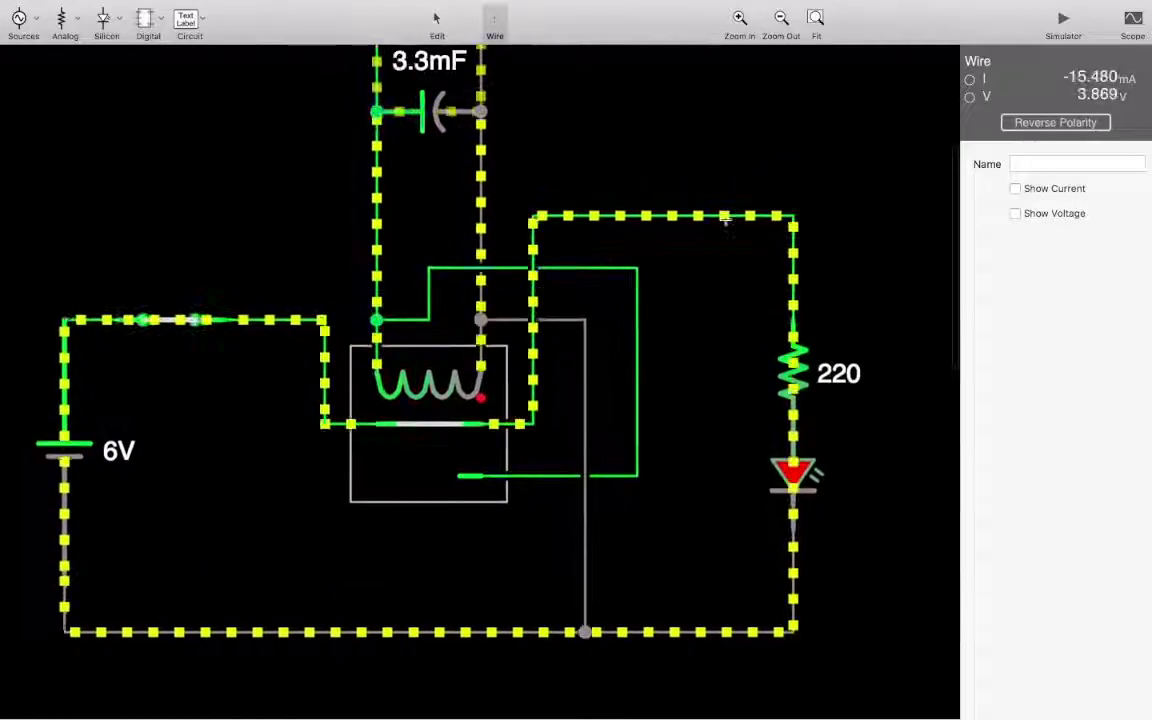
pyautogui.click(795, 380)
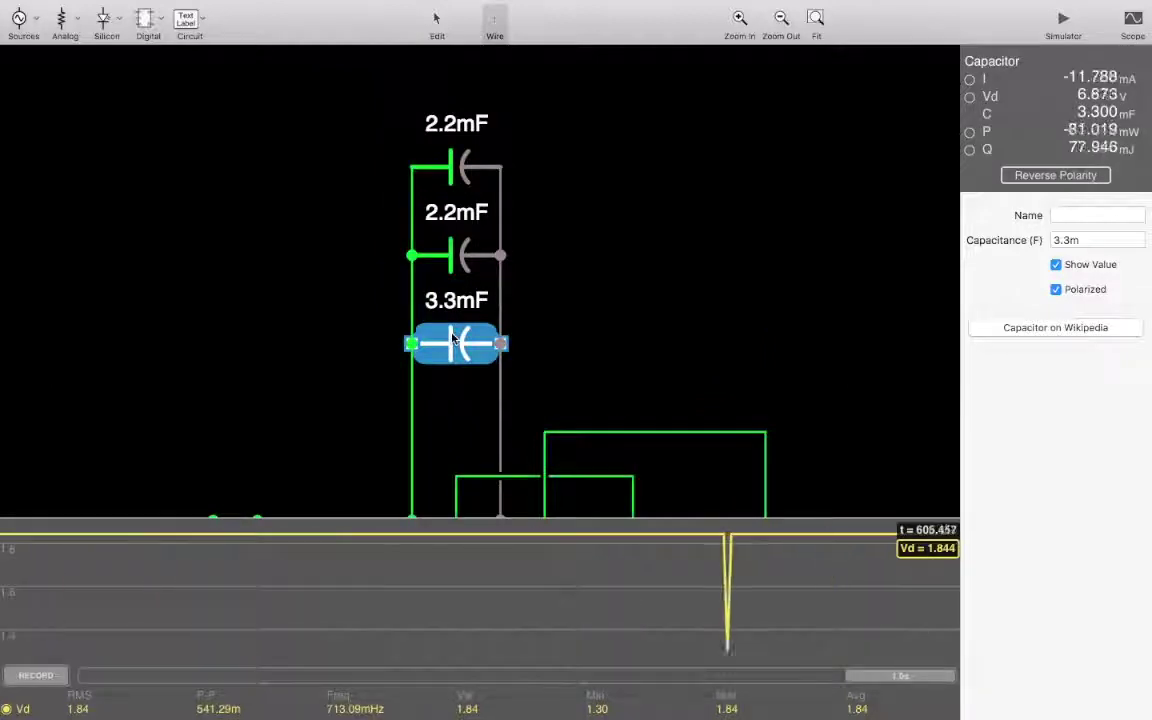
# Delete the 3.3 mF capacitor and the lower 2.2 mF capacitor from the parallel bank
pyautogui.press('Delete')
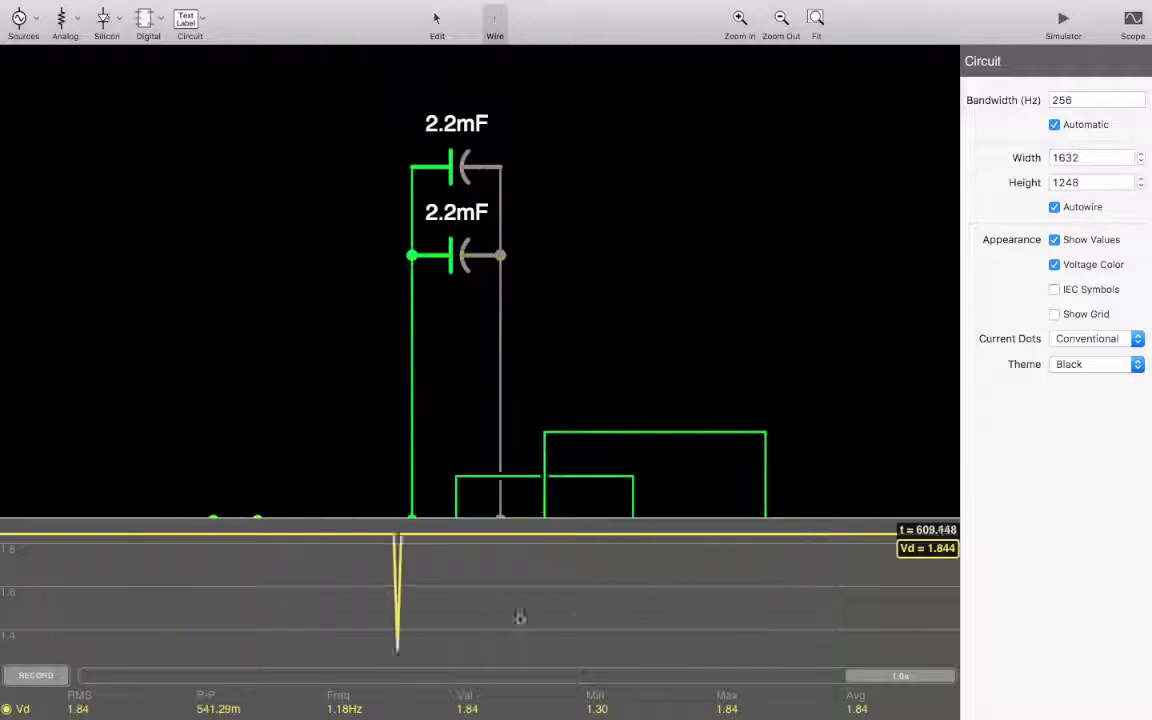
pyautogui.click(456, 256)
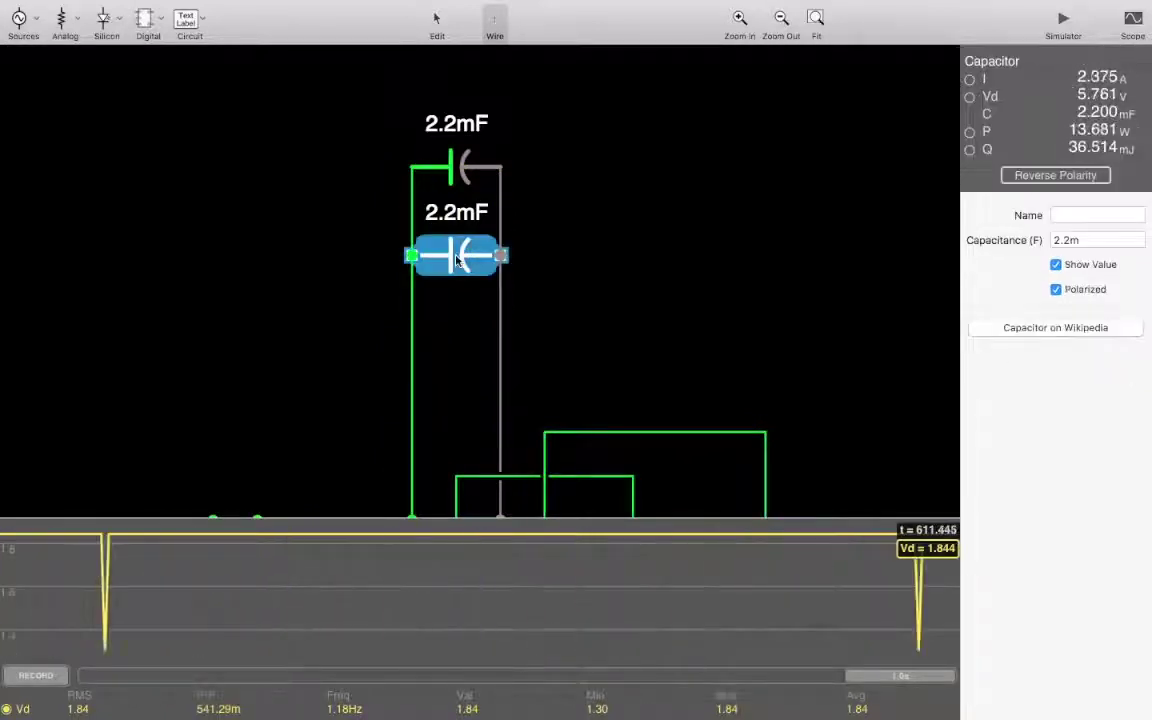
pyautogui.press('Delete')
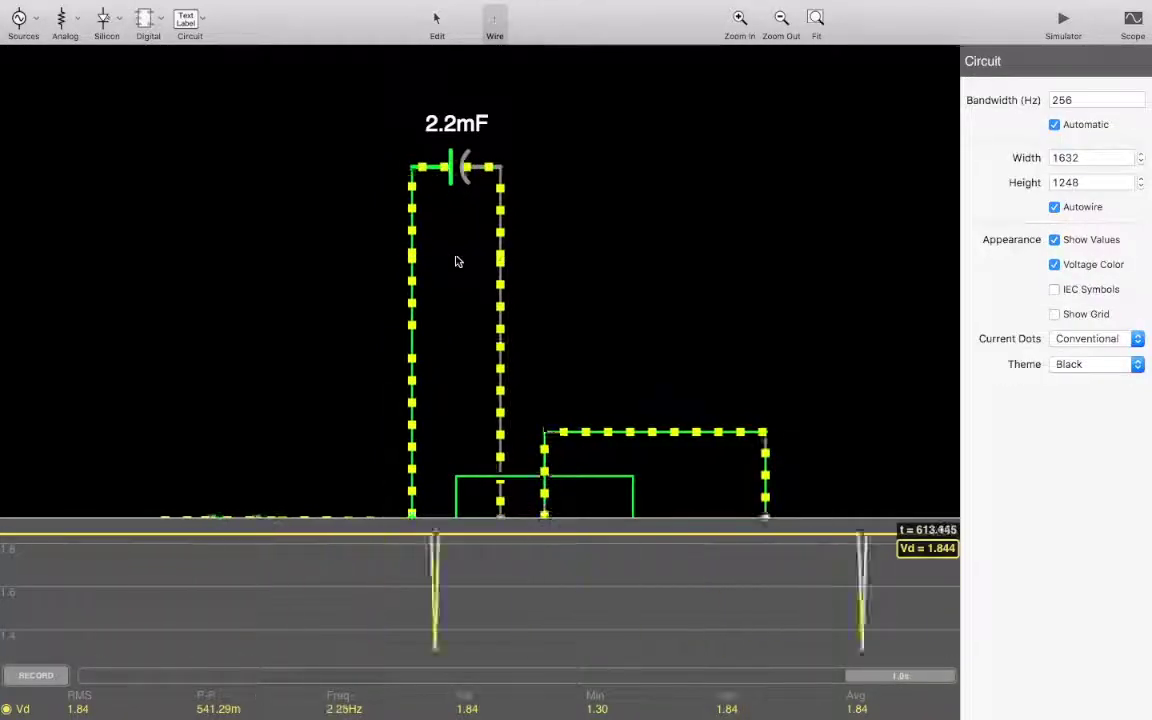